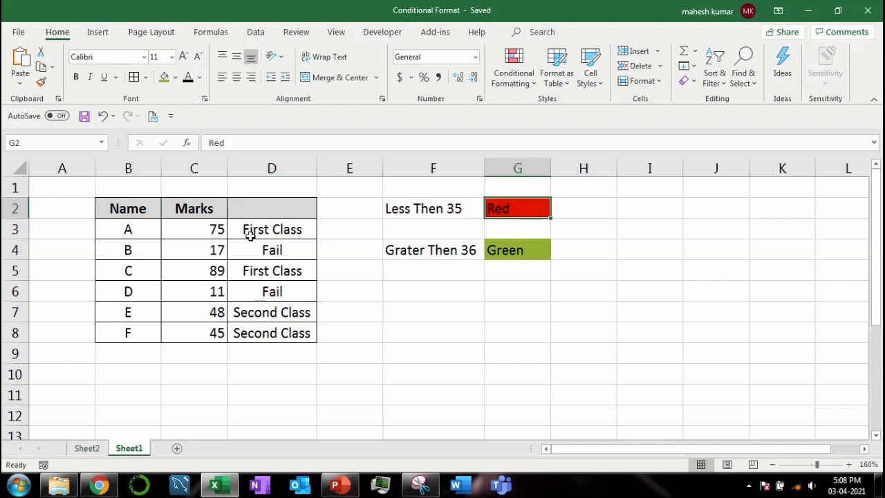
# Examine the Name and Marks columns of the table and the red and green color criteria beside it.
pyautogui.click(163, 229)
pyautogui.press('Left')
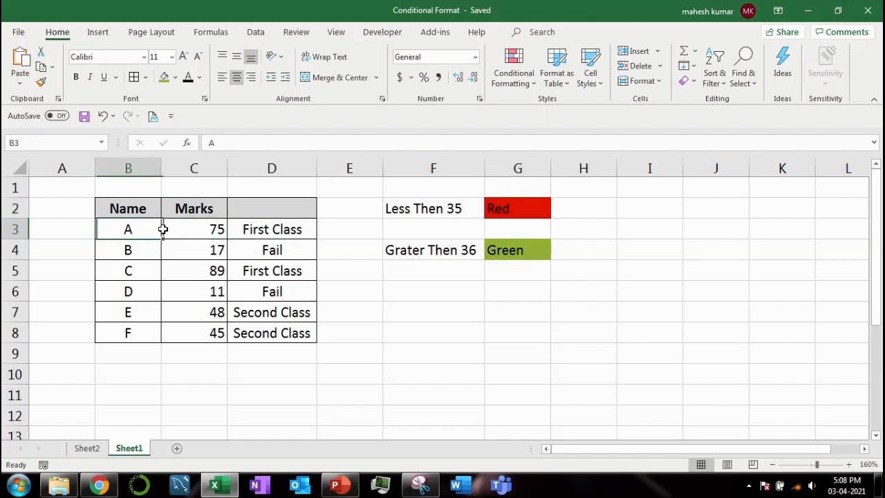
pyautogui.press('Up')
pyautogui.hotkey('ctrl', 'shift', 'Down')
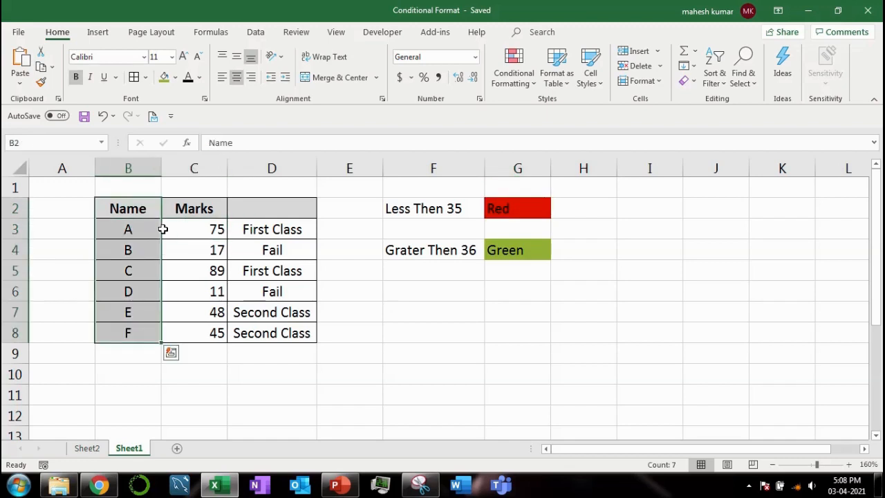
pyautogui.press('Right')
pyautogui.press('Down')
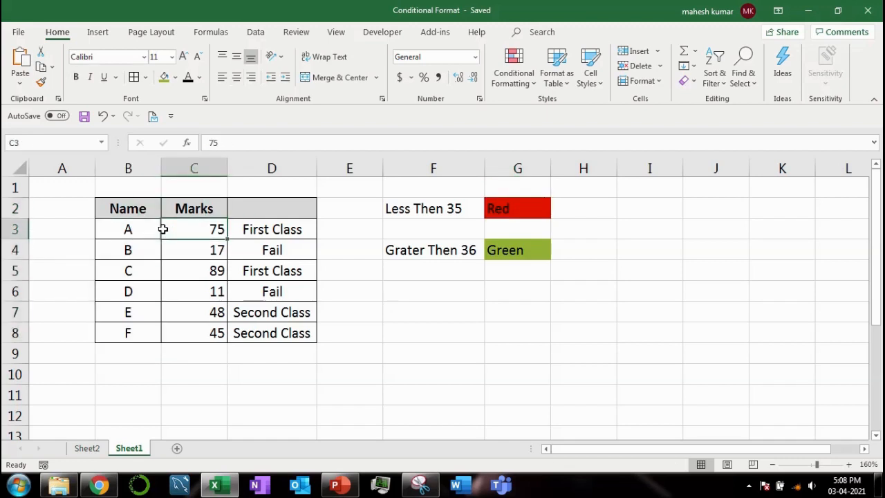
pyautogui.hotkey('ctrl', 'shift', 'Down')
pyautogui.press('Right')
pyautogui.press('Up')
pyautogui.press('Right')
pyautogui.press('Right')
pyautogui.press('Right')
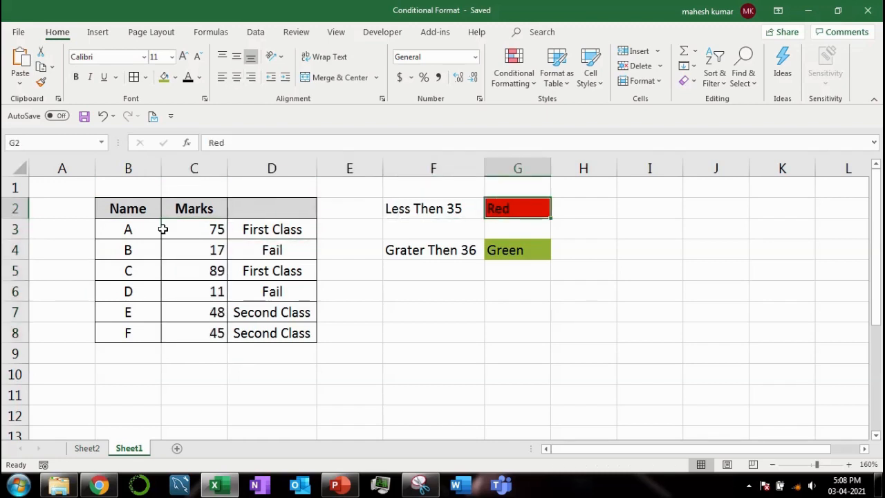
pyautogui.press('Down')
pyautogui.press('Left')
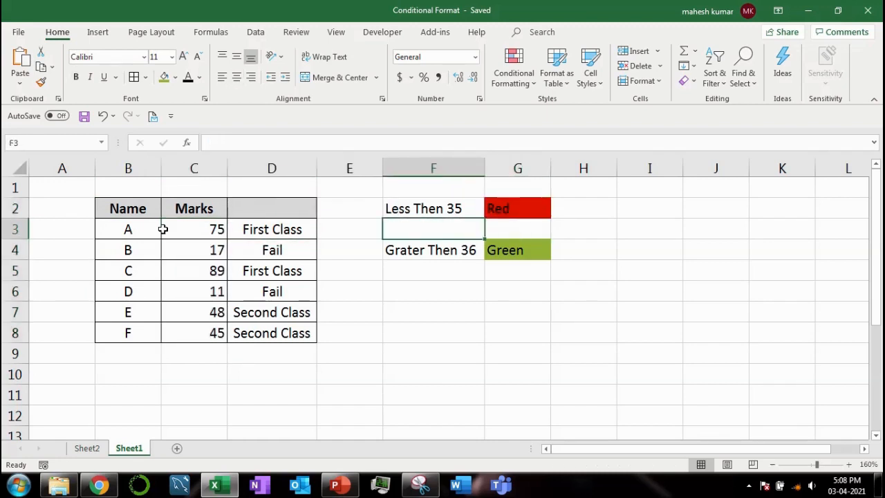
pyautogui.press('Left')
pyautogui.press('Left')
pyautogui.press('Left')
pyautogui.hotkey('ctrl', 'shift', 'Down')
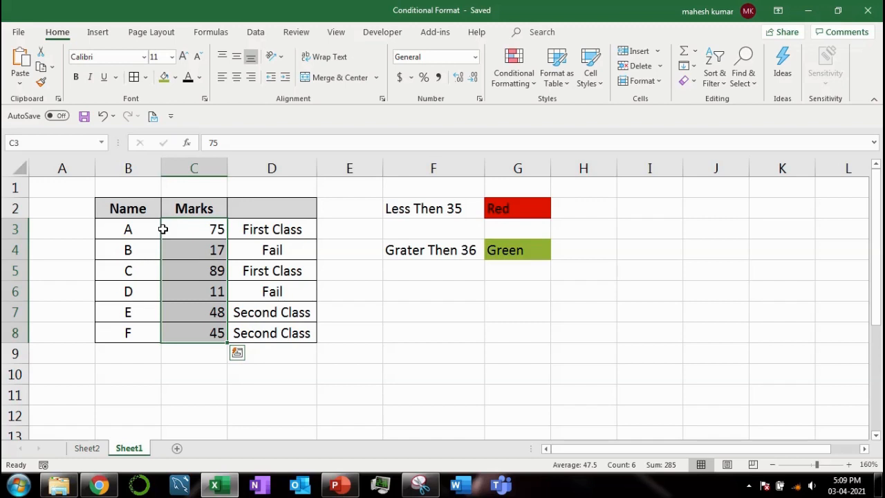
pyautogui.press('Right')
pyautogui.press('Left')
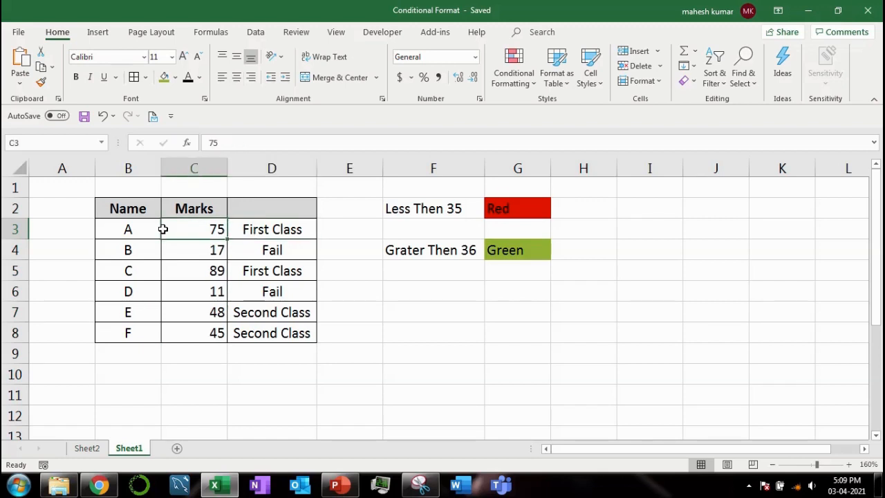
# Start a new conditional formatting rule for marks C3:C8 that formats only cells that contain a certain cell value.
pyautogui.hotkey('ctrl', 'shift', 'Down')
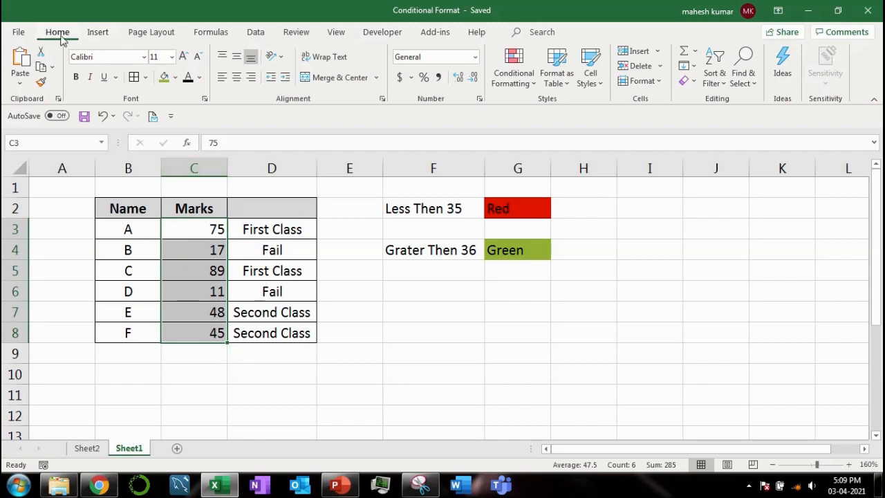
pyautogui.click(531, 84)
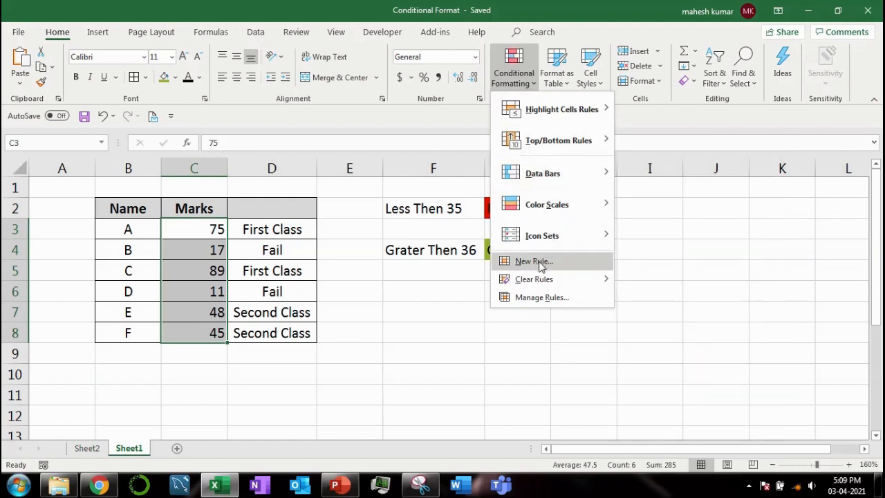
pyautogui.click(534, 261)
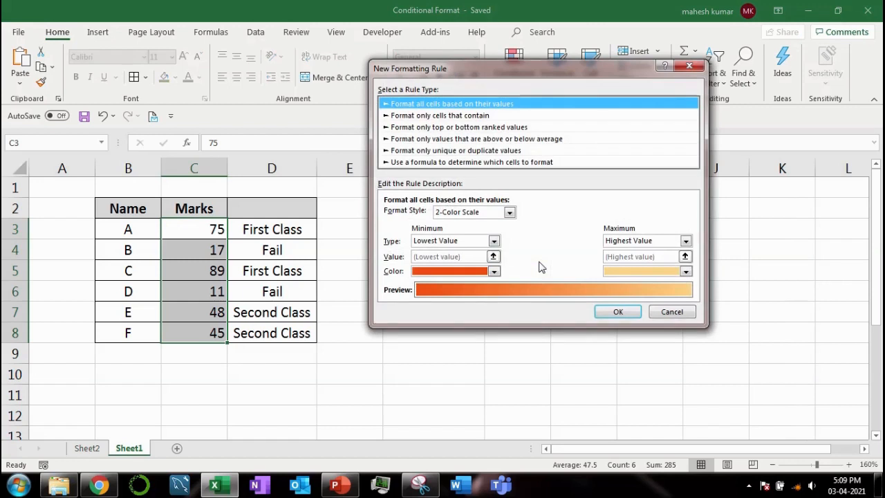
pyautogui.click(446, 117)
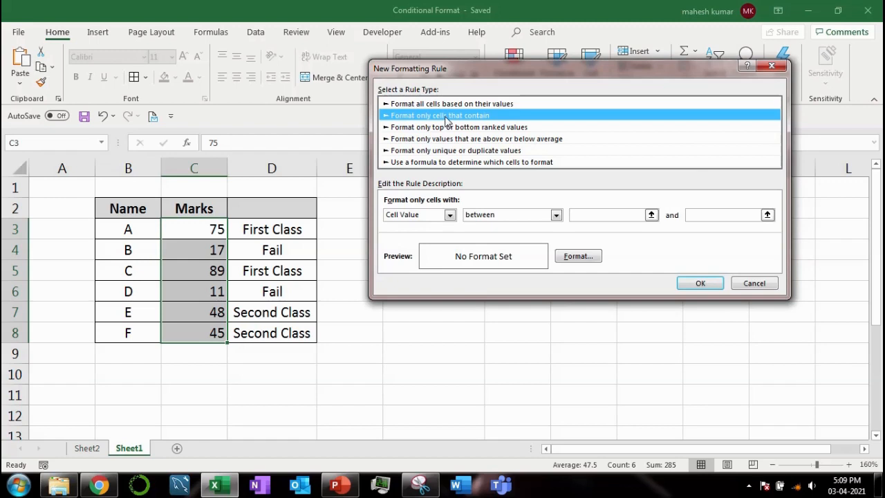
pyautogui.click(450, 216)
pyautogui.click(451, 217)
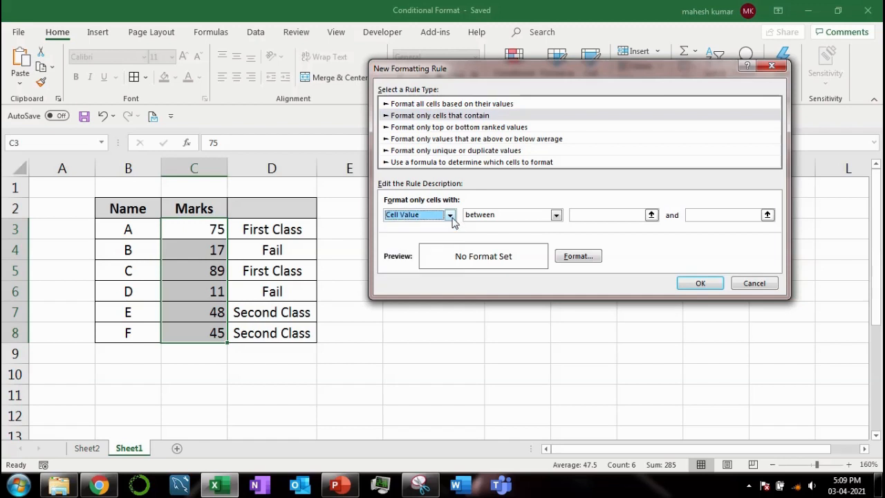
# Set the rule's condition to cell values less than 35.
pyautogui.click(498, 215)
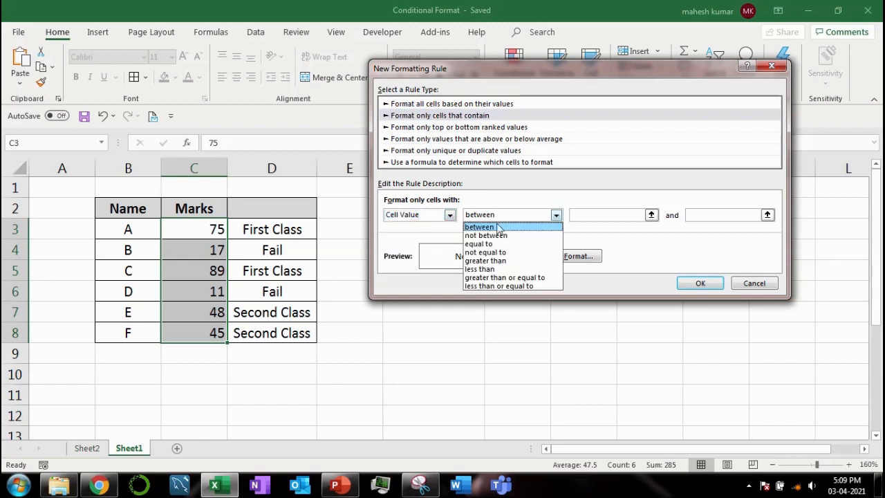
pyautogui.click(496, 263)
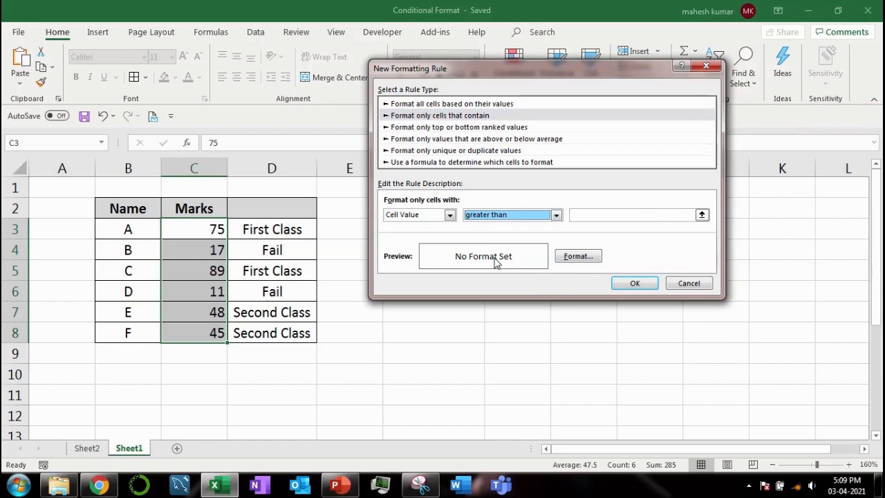
pyautogui.click(591, 216)
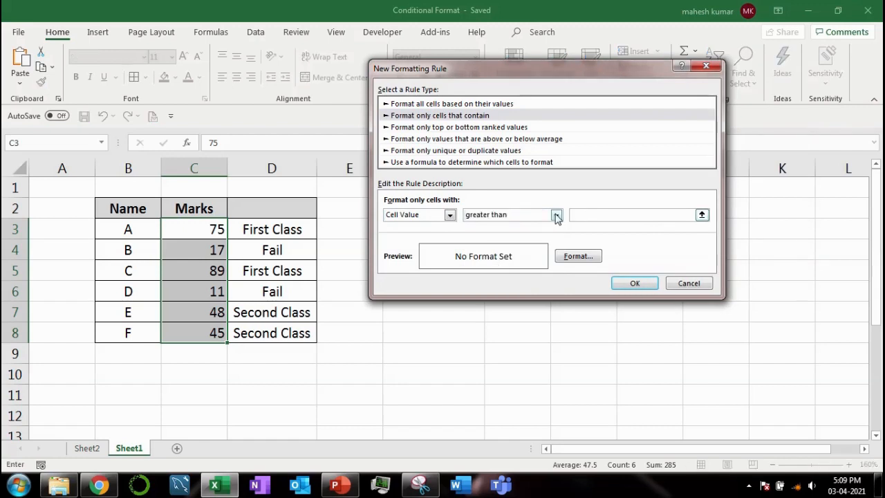
pyautogui.click(556, 215)
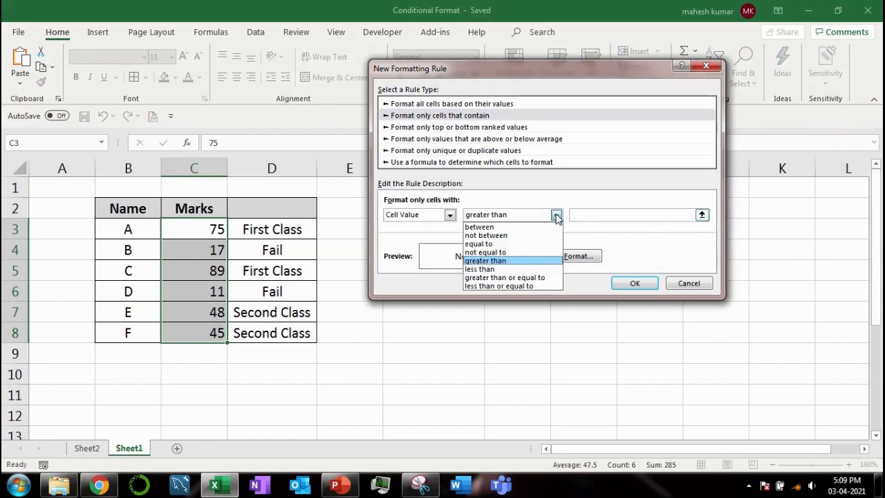
pyautogui.click(525, 269)
pyautogui.click(582, 215)
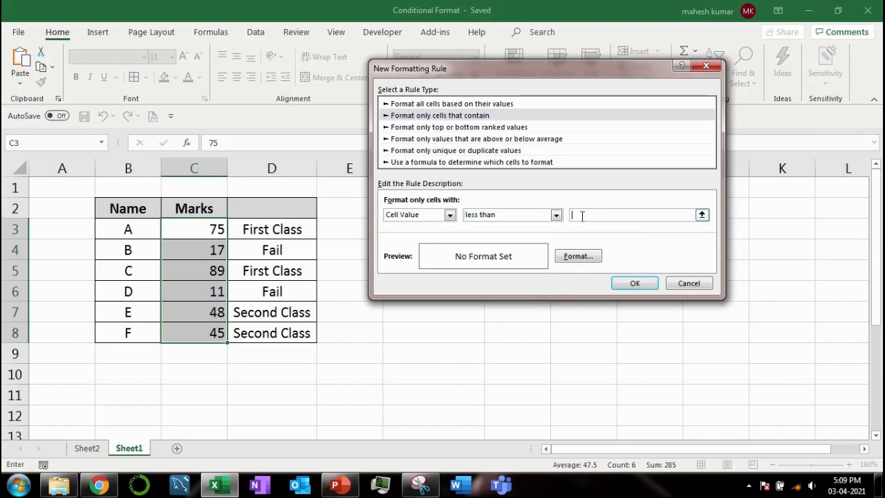
pyautogui.write('35')
# Give the rule a bold font and a red fill, and apply it to the marks.
pyautogui.click(578, 259)
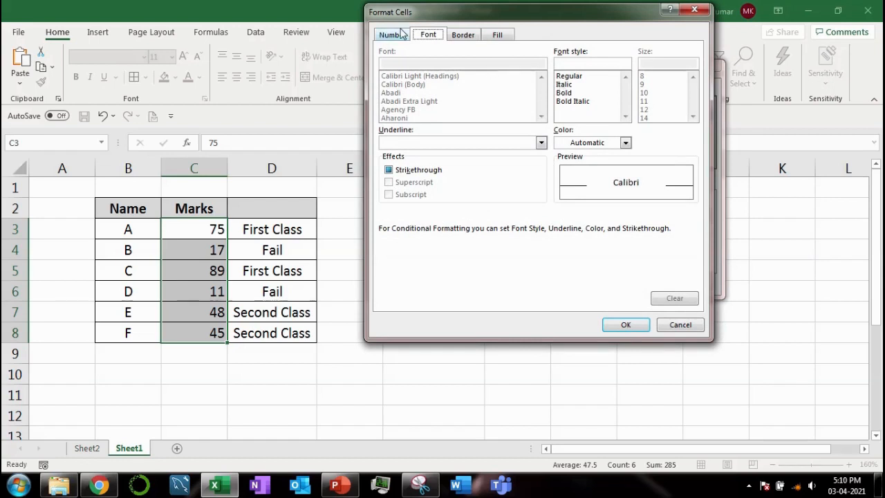
pyautogui.click(562, 94)
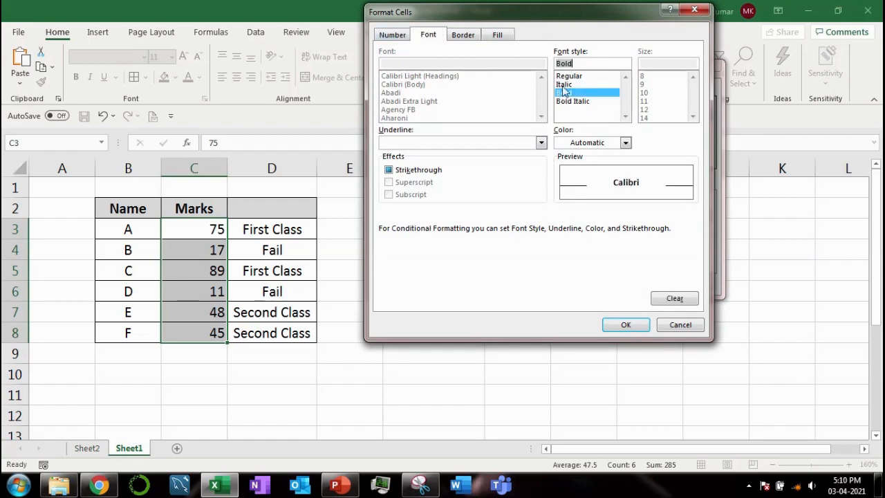
pyautogui.click(497, 36)
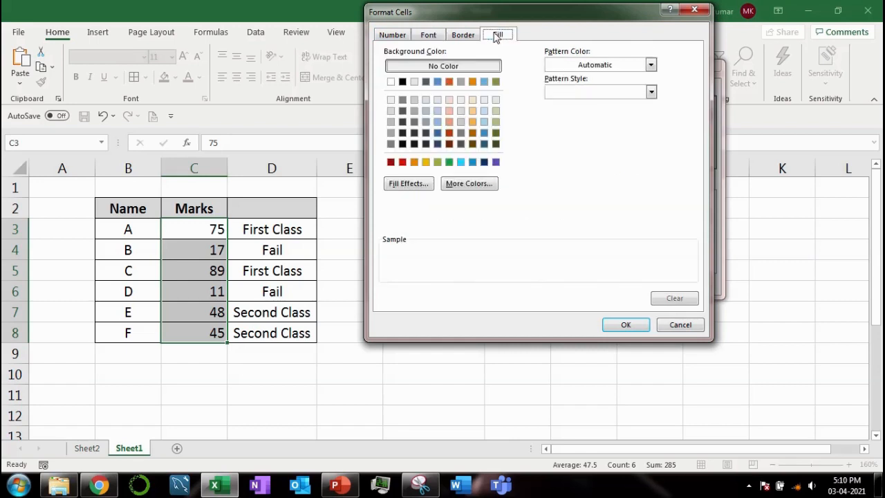
pyautogui.click(403, 163)
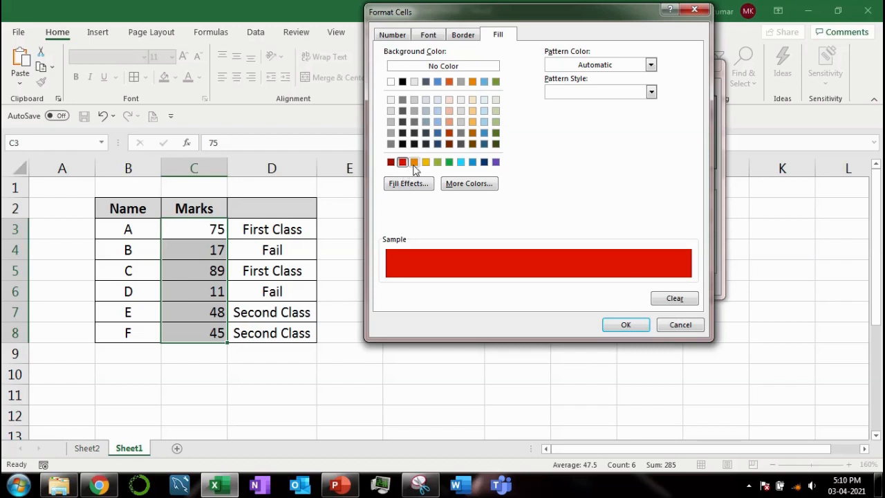
pyautogui.click(625, 325)
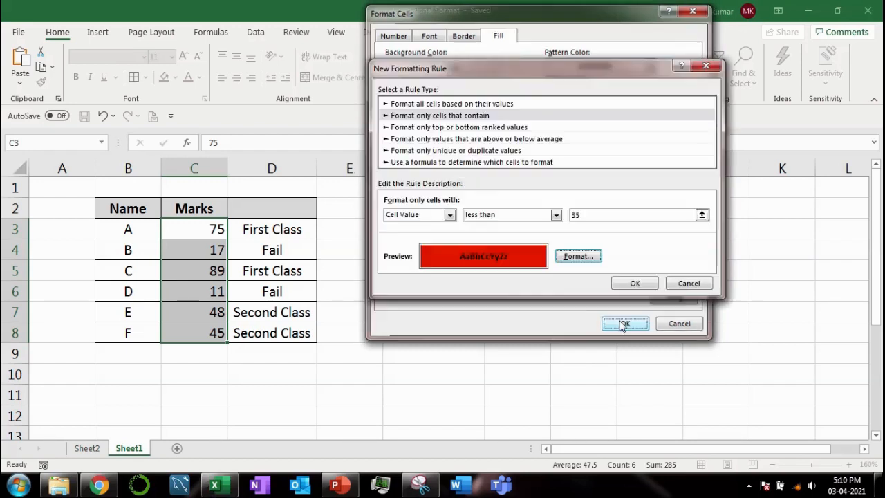
pyautogui.click(644, 285)
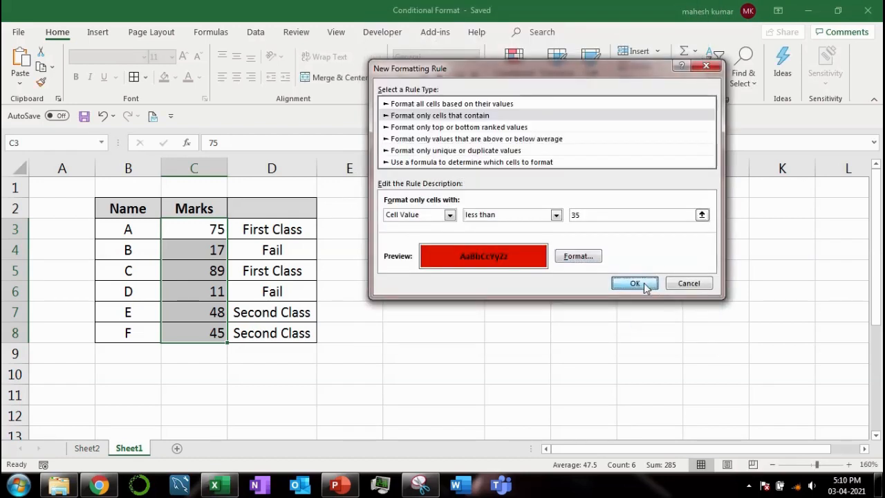
# Test the rule by changing student E's mark in C7 to 34, and undo the change.
pyautogui.click(192, 277)
pyautogui.press('Left')
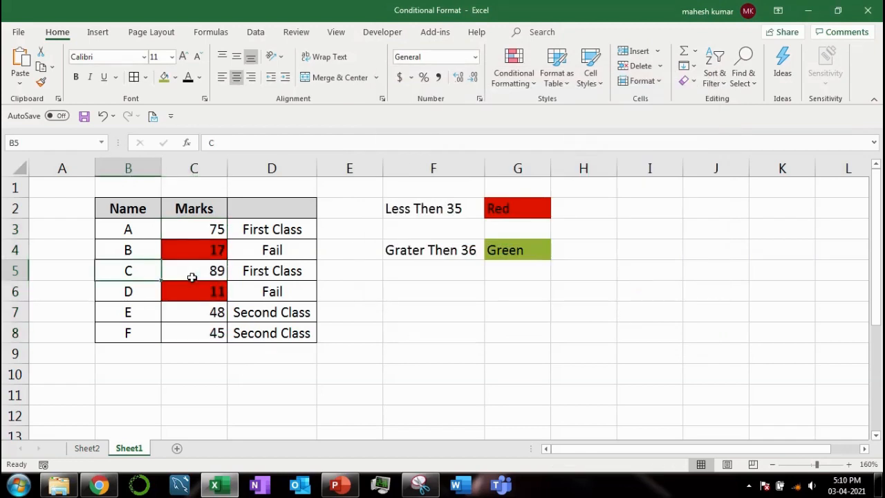
pyautogui.press('Right')
pyautogui.press('Down')
pyautogui.press('Down')
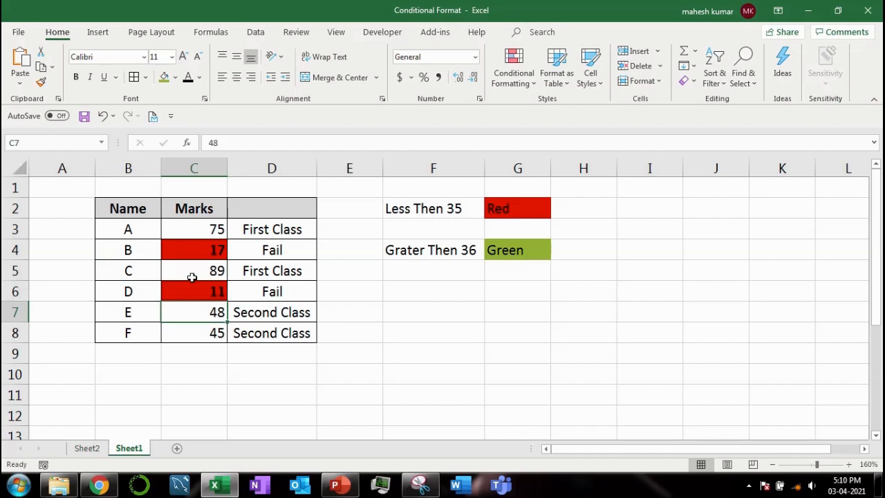
pyautogui.write('34')
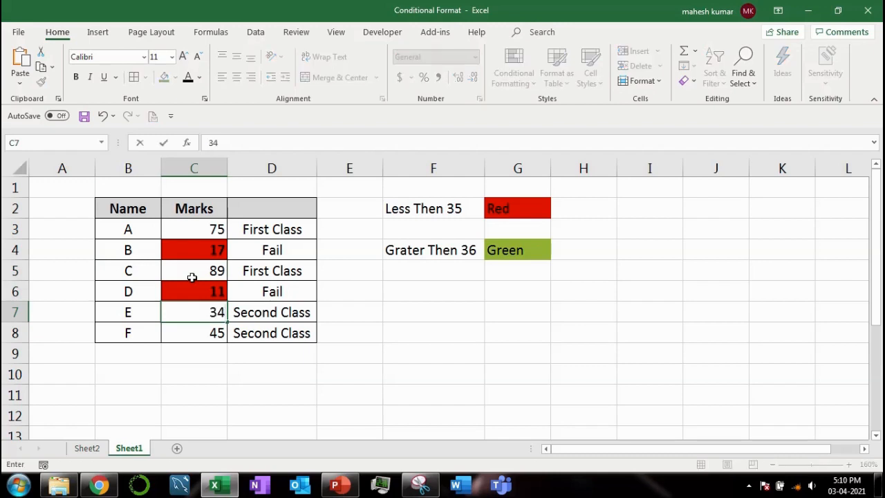
pyautogui.press('Return')
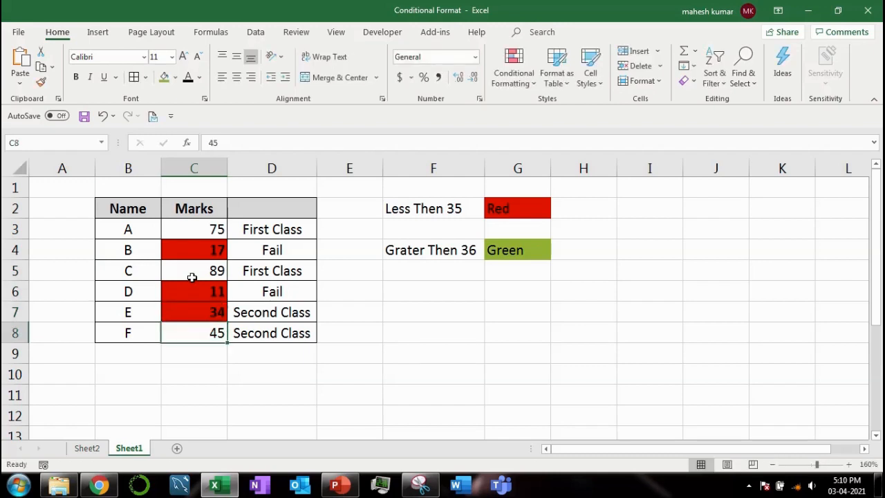
pyautogui.hotkey('ctrl', 'z')
# Open the conditional formatting rules manager for the marks in C3:C8.
pyautogui.press('Up')
pyautogui.press('Up')
pyautogui.press('Up')
pyautogui.press('Up')
pyautogui.press('Up')
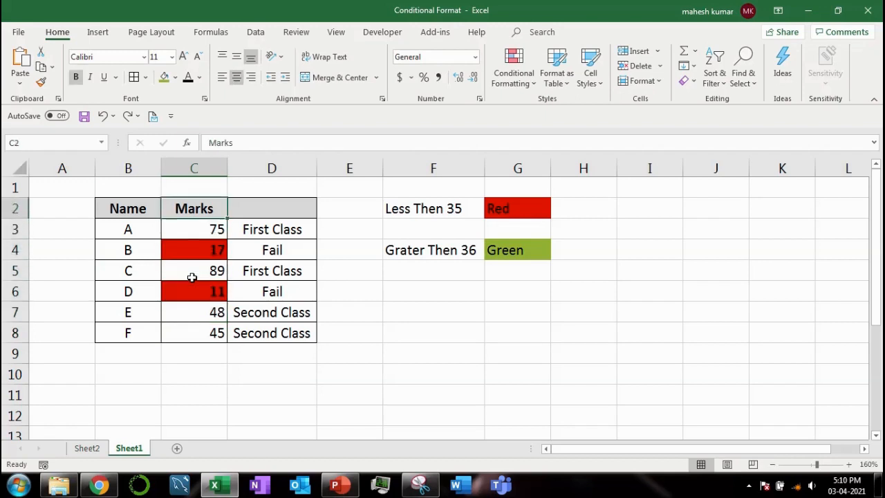
pyautogui.press('Down')
pyautogui.press('Down')
pyautogui.press('Up')
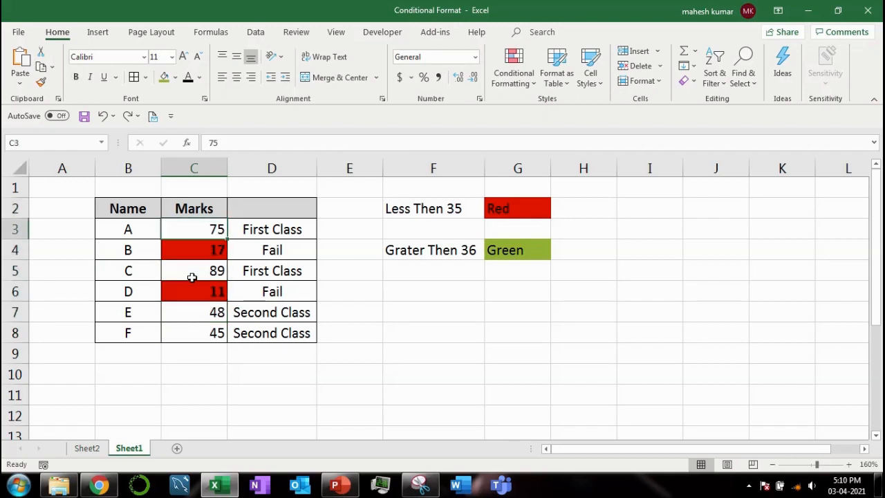
pyautogui.hotkey('ctrl', 'shift', 'Down')
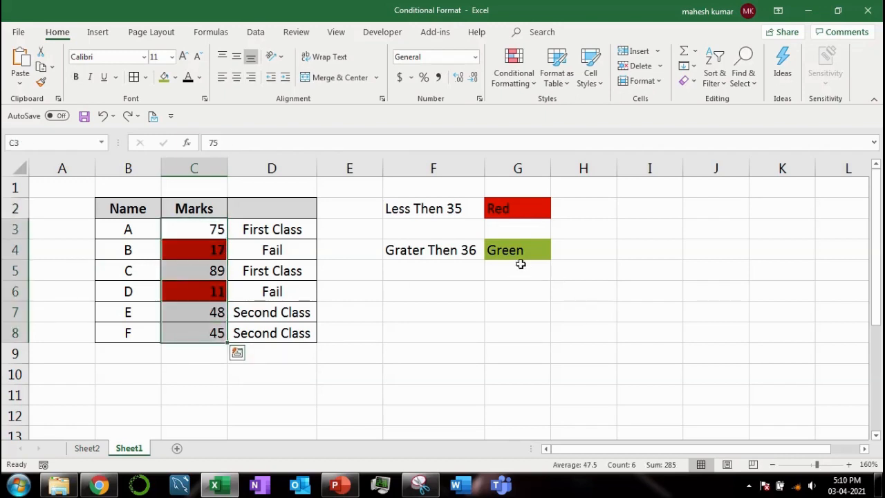
pyautogui.click(526, 87)
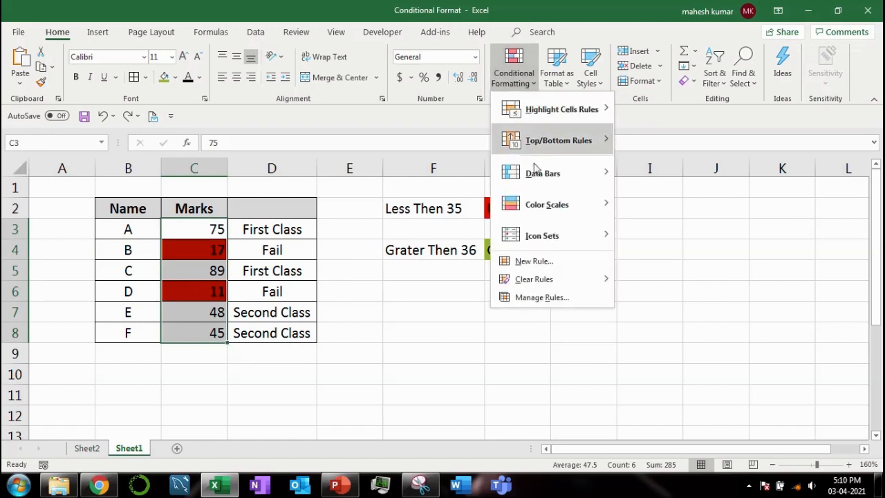
pyautogui.click(536, 298)
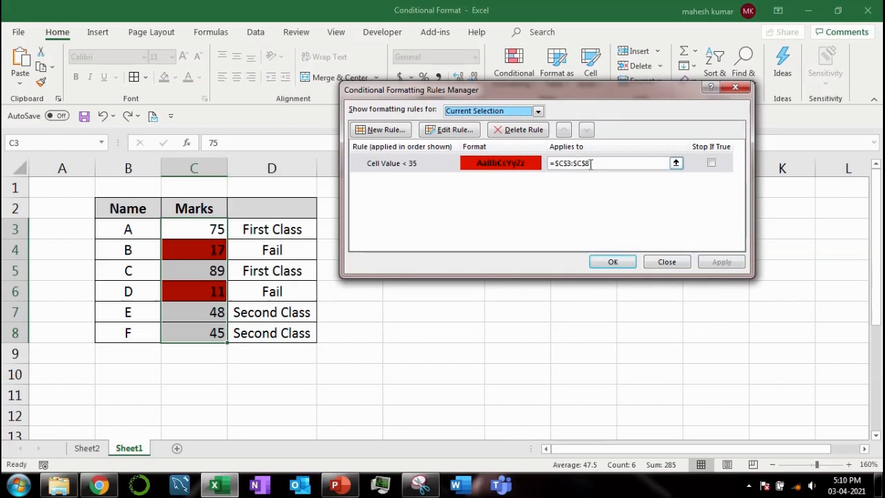
# Add a new rule for the marks that formats cell values greater than or equal to 35.
pyautogui.click(379, 131)
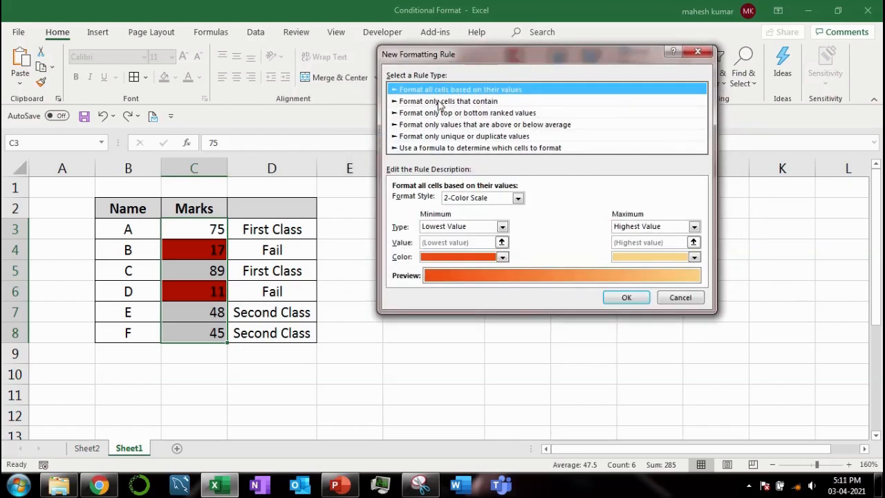
pyautogui.click(440, 102)
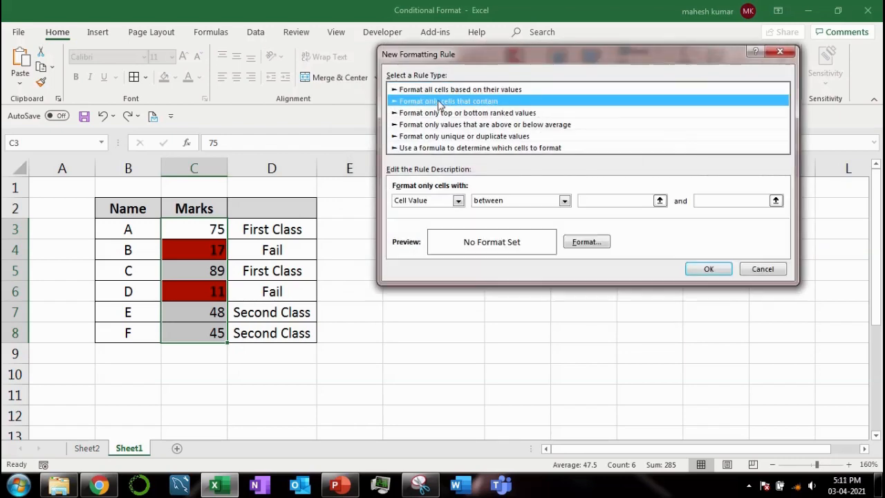
pyautogui.click(518, 200)
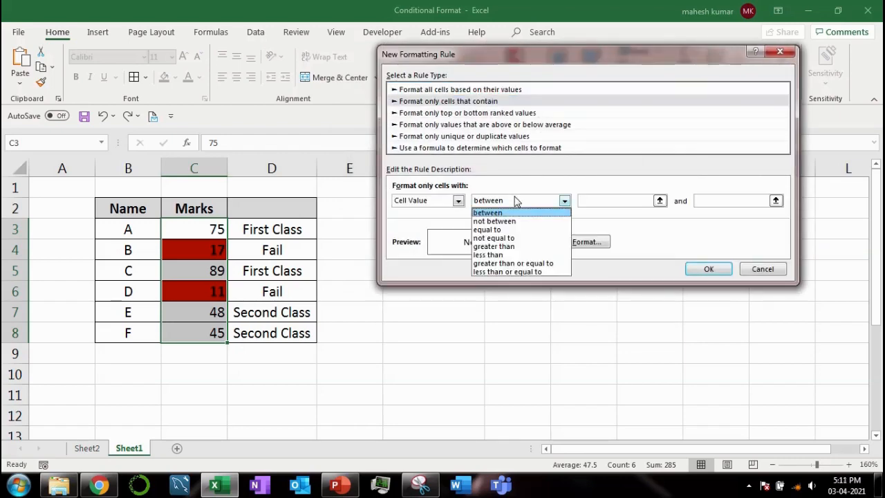
pyautogui.click(517, 263)
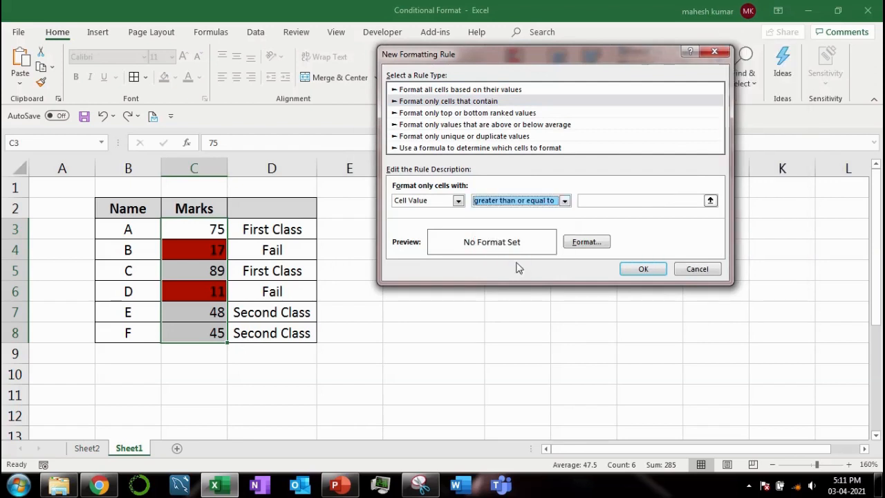
pyautogui.click(606, 201)
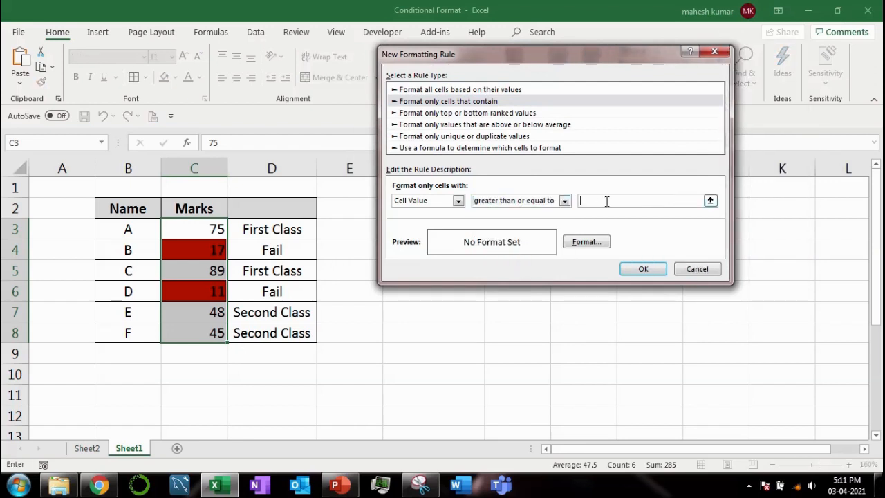
pyautogui.write('35')
# Give the new rule a light green fill, apply it to the marks, and close the rules manager.
pyautogui.click(586, 243)
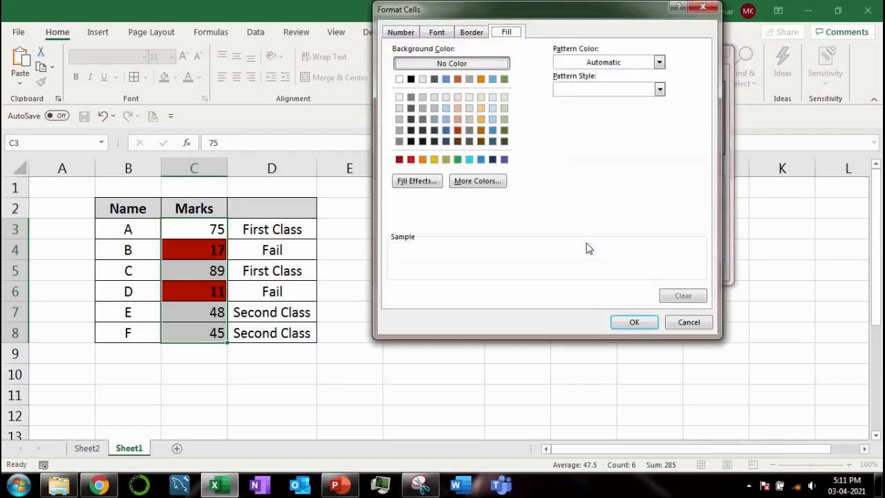
pyautogui.click(446, 159)
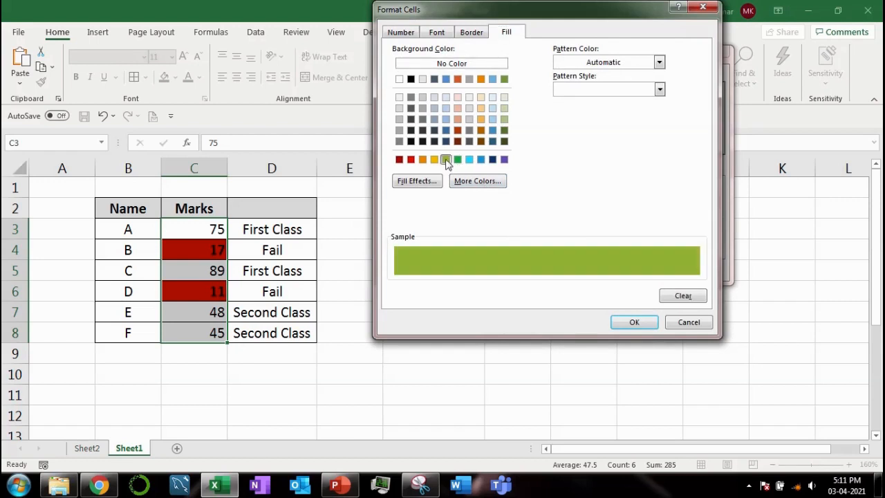
pyautogui.click(641, 325)
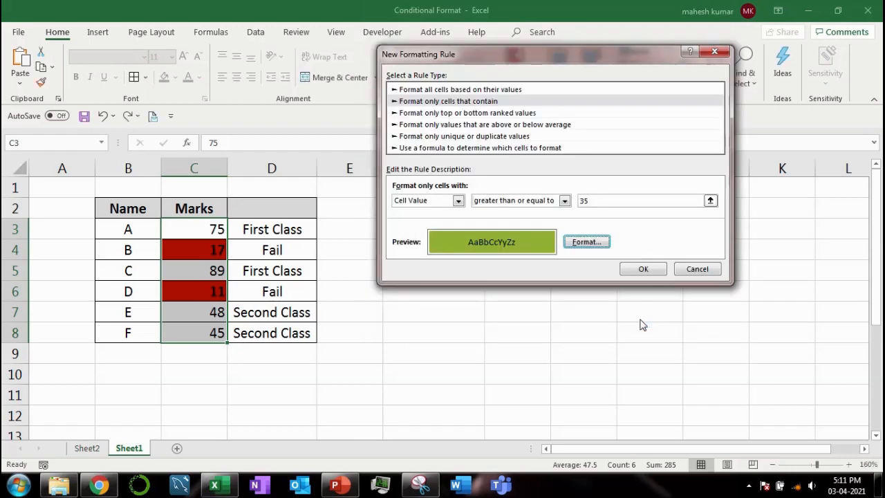
pyautogui.click(643, 270)
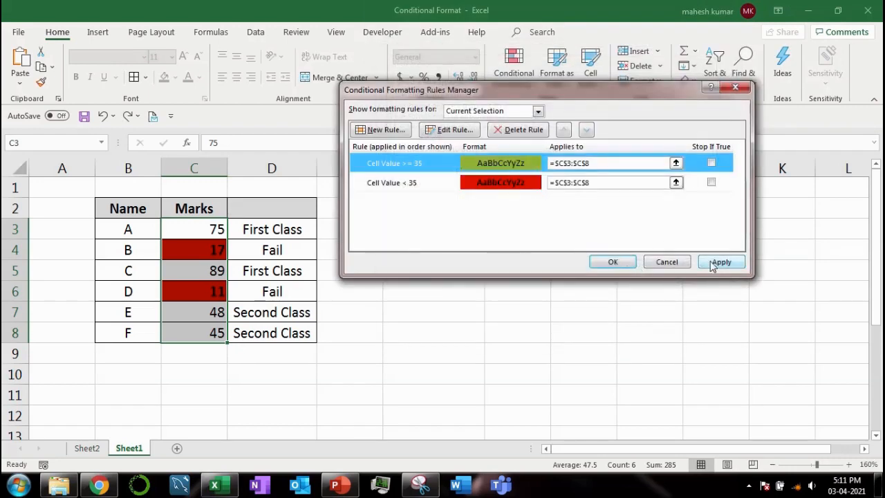
pyautogui.click(719, 263)
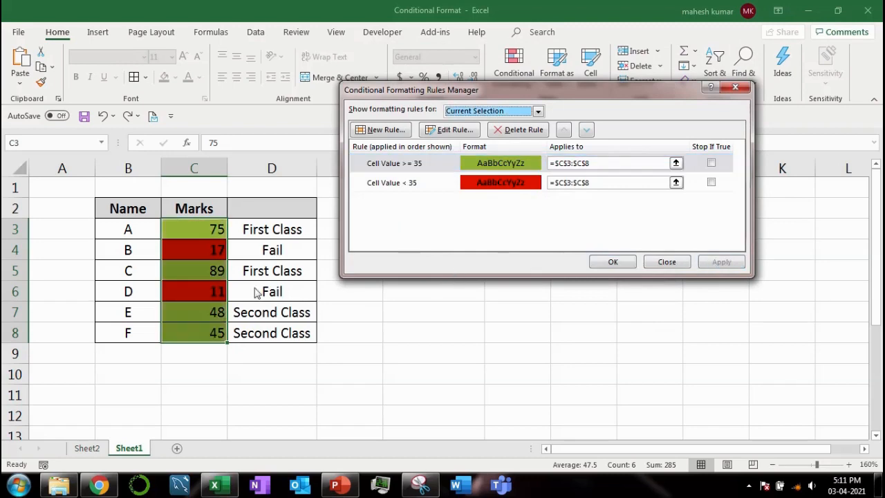
pyautogui.click(612, 263)
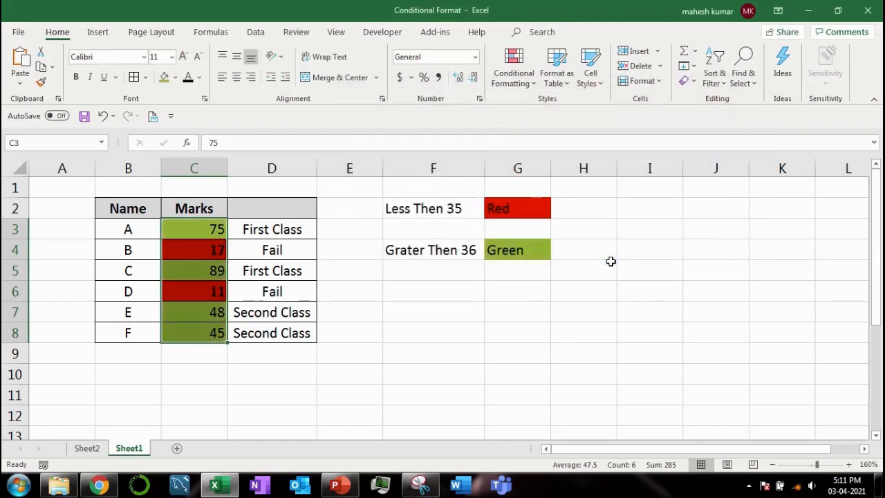
pyautogui.hotkey('ctrl', 'shift', 'Up')
pyautogui.hotkey('ctrl', 'shift', 'Up')
pyautogui.hotkey('ctrl', 'shift', 'Down')
pyautogui.hotkey('ctrl', 'shift', 'Down')
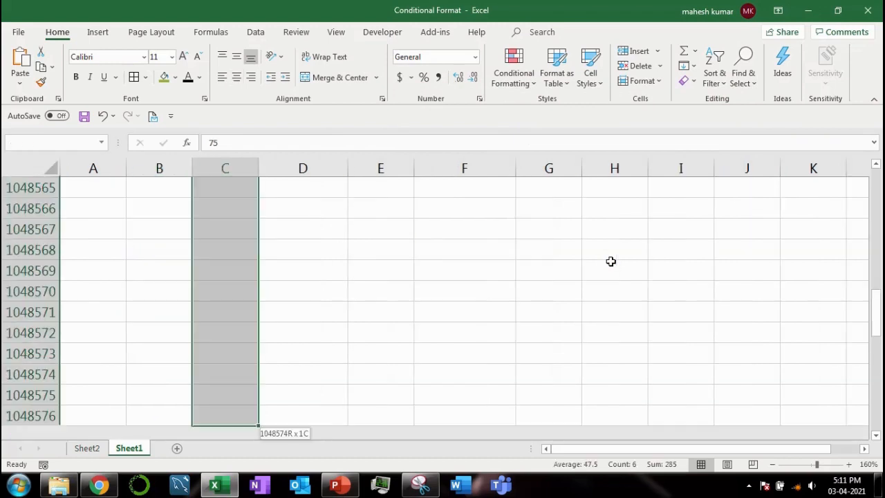
pyautogui.hotkey('ctrl', 'Up')
pyautogui.hotkey('ctrl', 'Up')
pyautogui.press('Down')
pyautogui.press('Right')
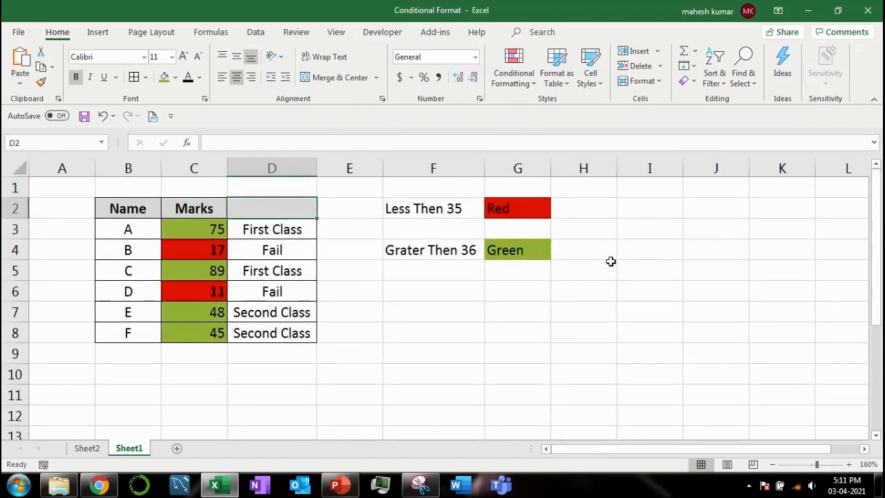
# Look over the class results in D3:D8 next to the colored marks.
pyautogui.press('Down')
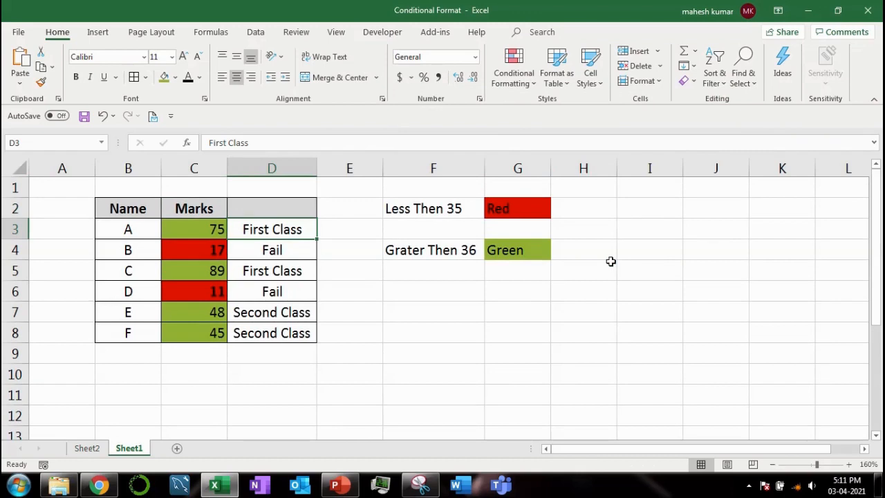
pyautogui.hotkey('shift', 'Down')
pyautogui.hotkey('shift', 'Down')
pyautogui.hotkey('shift', 'Down')
pyautogui.hotkey('shift', 'Down')
pyautogui.hotkey('shift', 'Down')
pyautogui.press('Left')
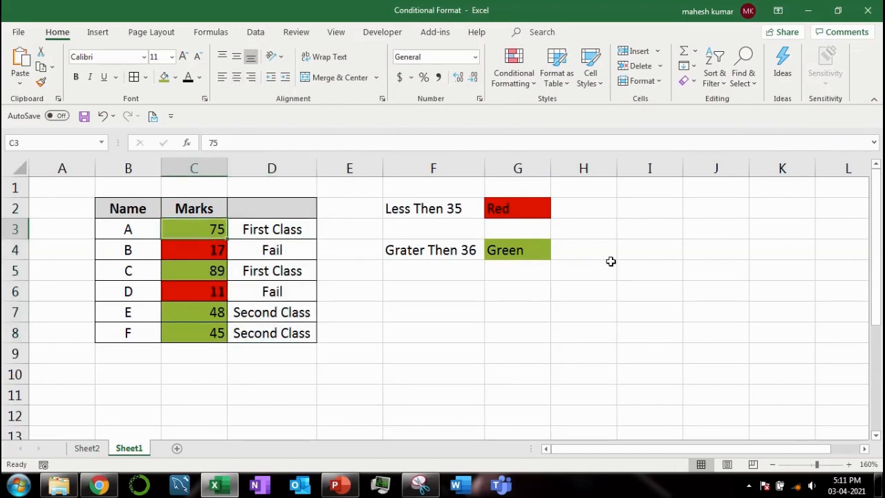
pyautogui.press('Down')
pyautogui.press('Up')
pyautogui.press('Right')
pyautogui.hotkey('ctrl', 'shift', 'Down')
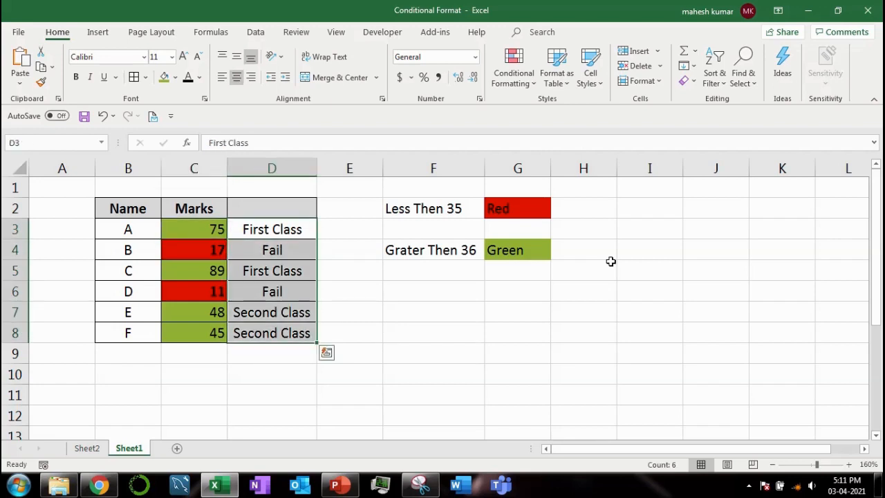
pyautogui.press('Down')
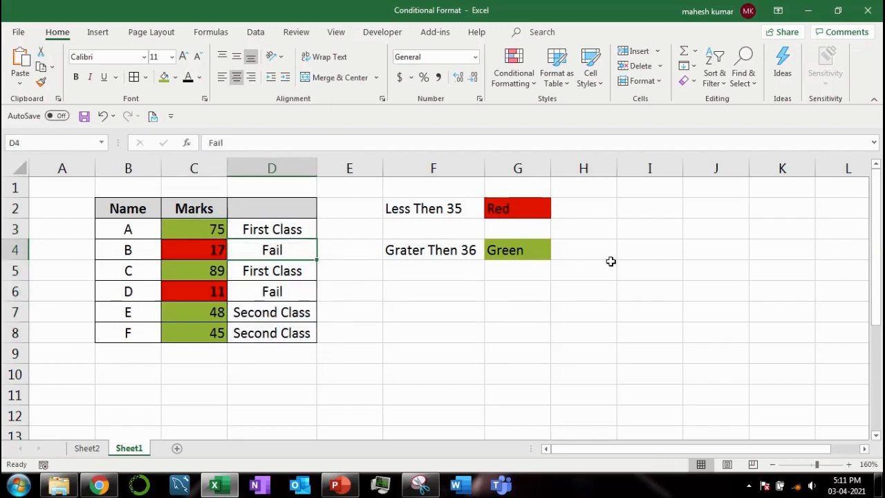
pyautogui.press('Down')
pyautogui.press('Down')
pyautogui.press('Down')
pyautogui.press('Down')
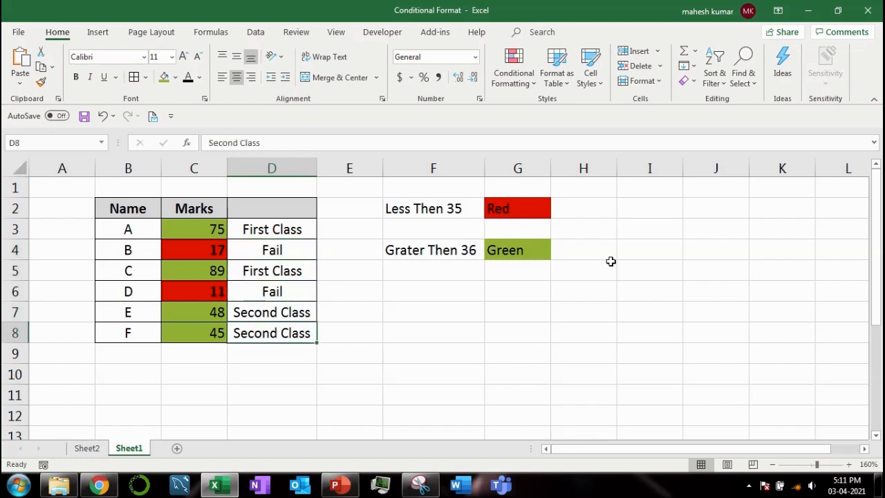
# Create a conditional formatting rule for the results in D3:D8 with the condition cell value equal to First Class.
pyautogui.press('Up')
pyautogui.press('Up')
pyautogui.press('Up')
pyautogui.press('Up')
pyautogui.press('Up')
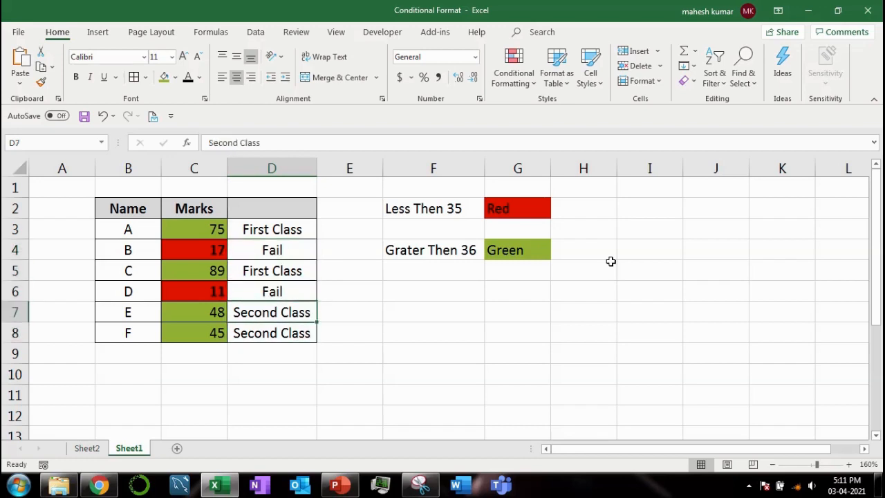
pyautogui.hotkey('ctrl', 'shift', 'Down')
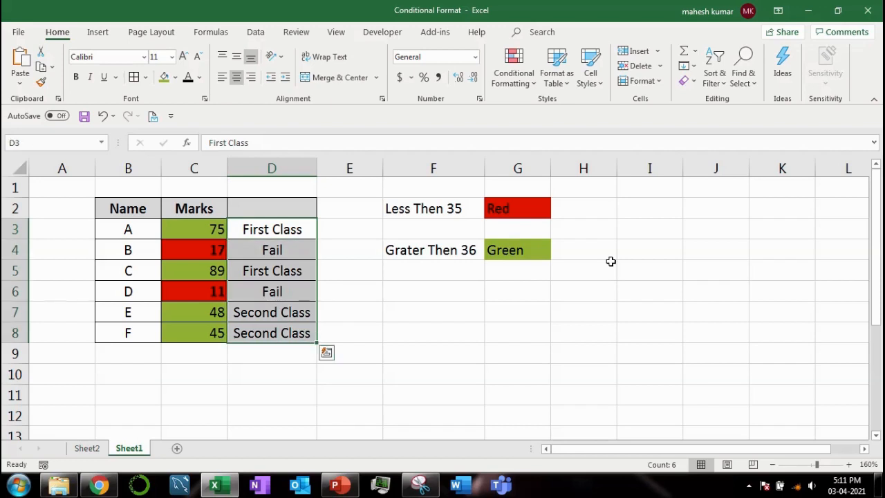
pyautogui.click(532, 87)
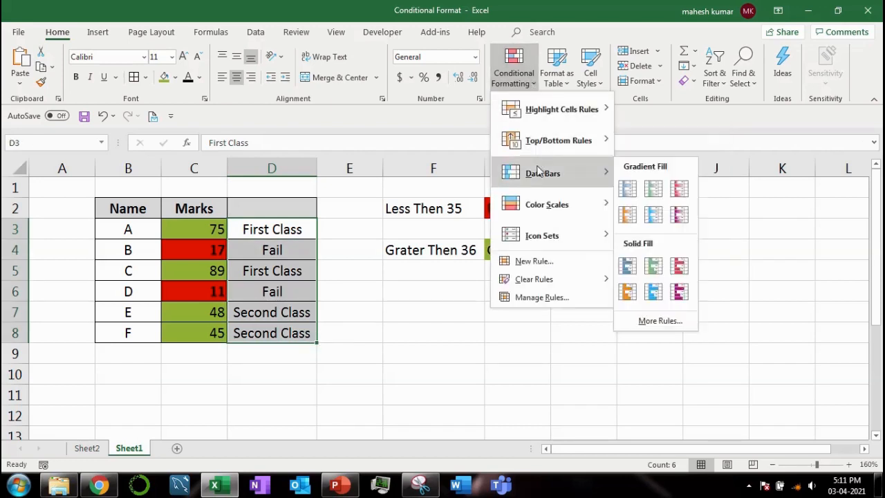
pyautogui.click(534, 262)
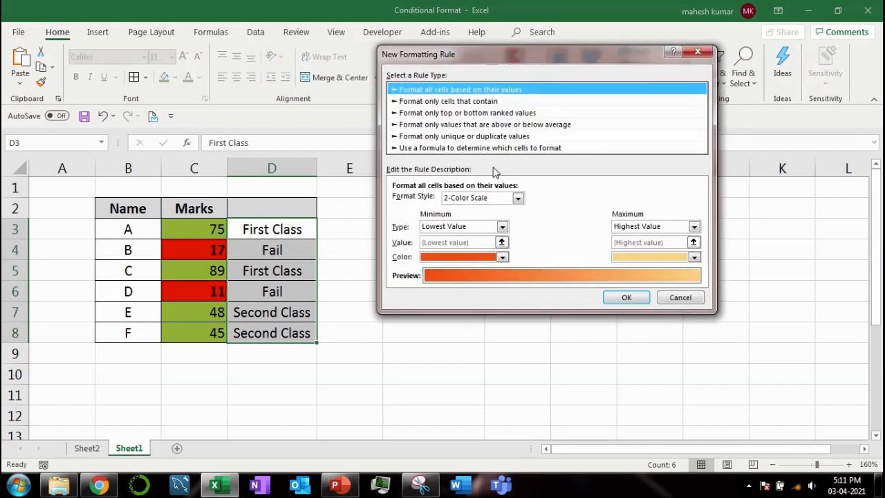
pyautogui.click(451, 101)
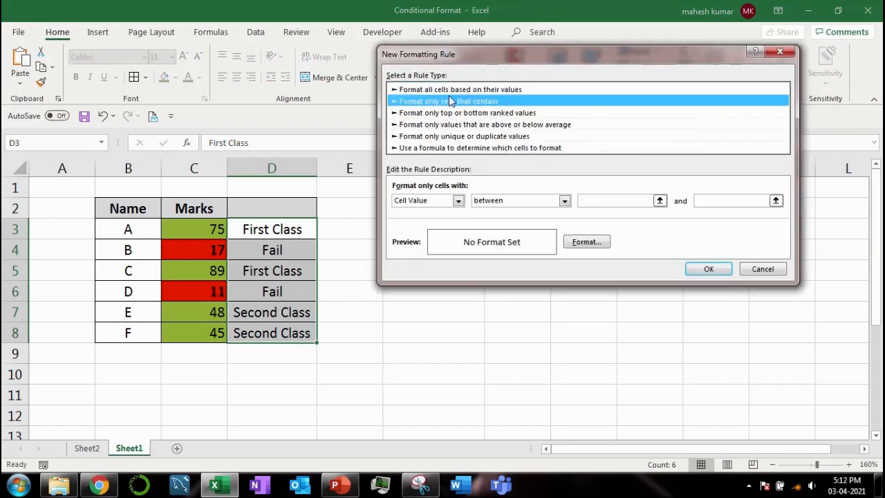
pyautogui.click(491, 201)
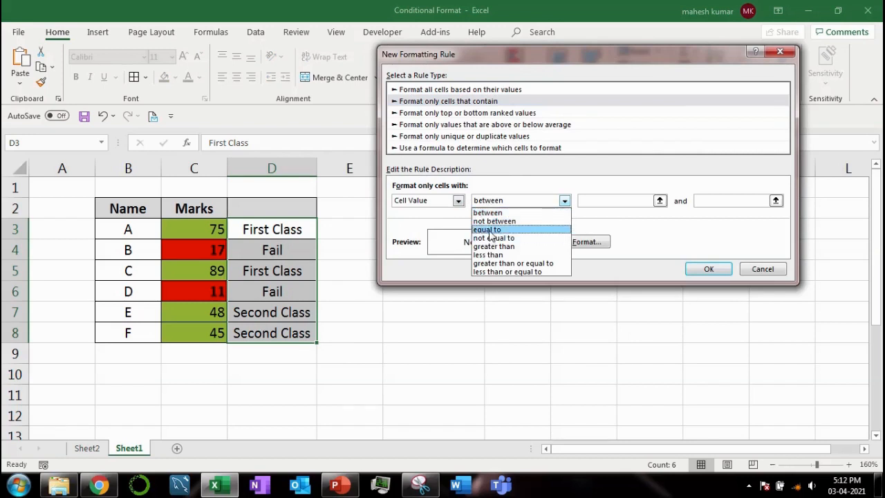
pyautogui.click(492, 229)
pyautogui.click(601, 201)
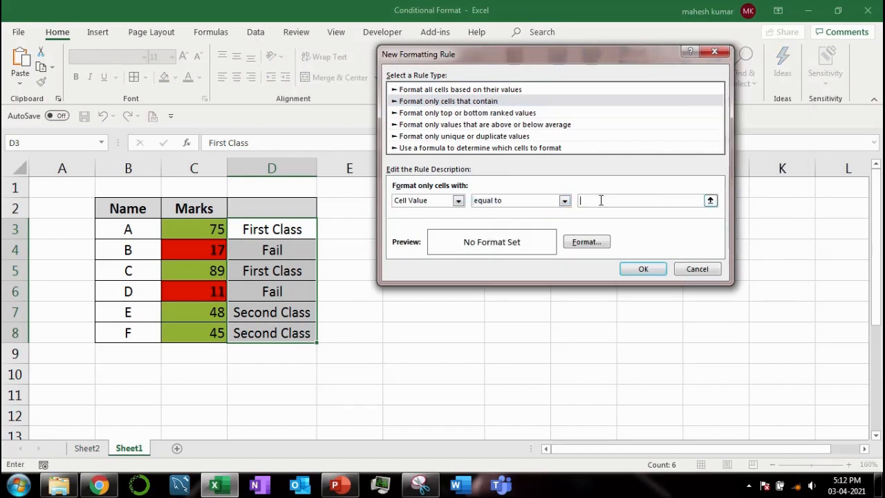
pyautogui.write('Firdy')
pyautogui.press('BackSpace')
pyautogui.write('st Class')
# Give the First Class rule a light green fill and apply it to D3:D8.
pyautogui.click(588, 241)
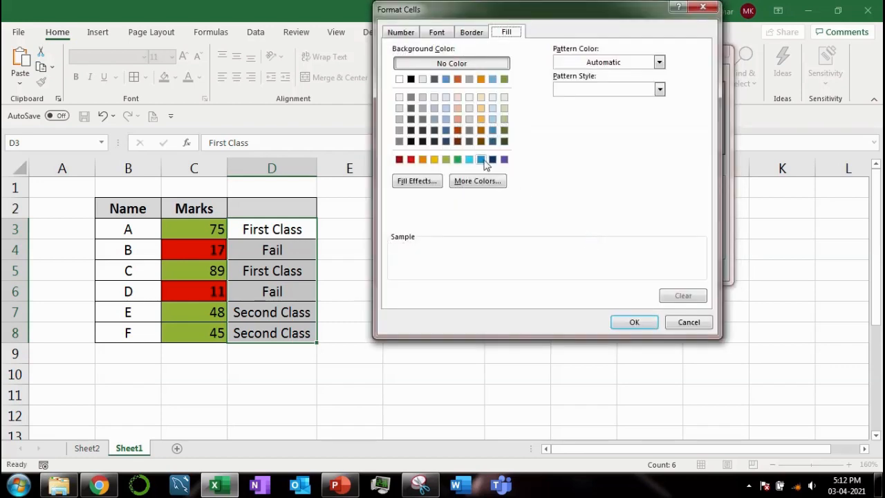
pyautogui.click(446, 159)
pyautogui.click(629, 323)
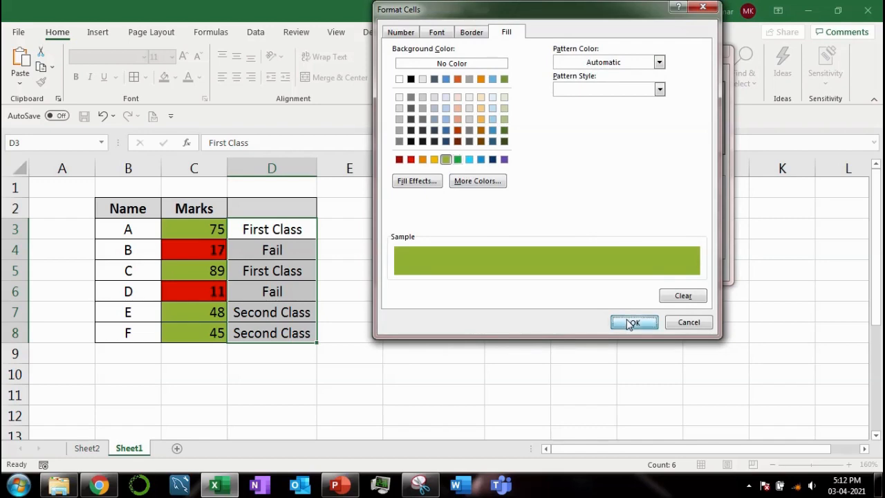
pyautogui.click(641, 269)
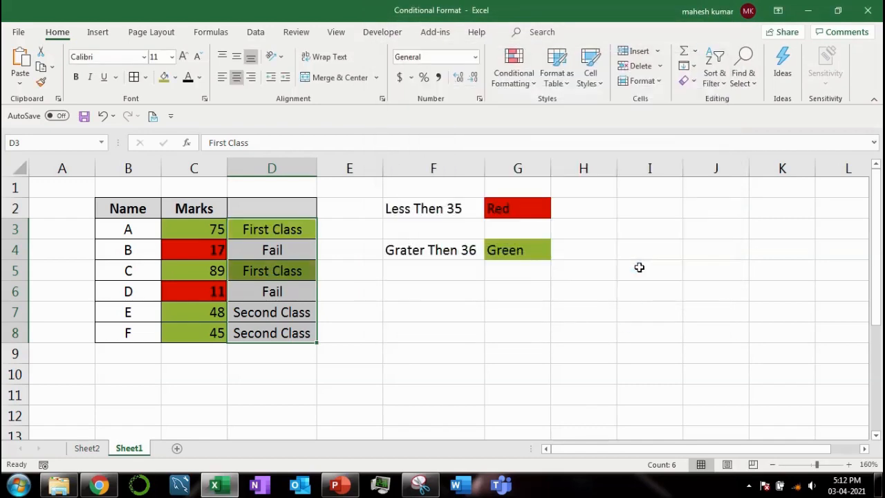
# Add another conditional formatting rule for D3:D8 with the condition cell value equal to Second Class.
pyautogui.click(525, 87)
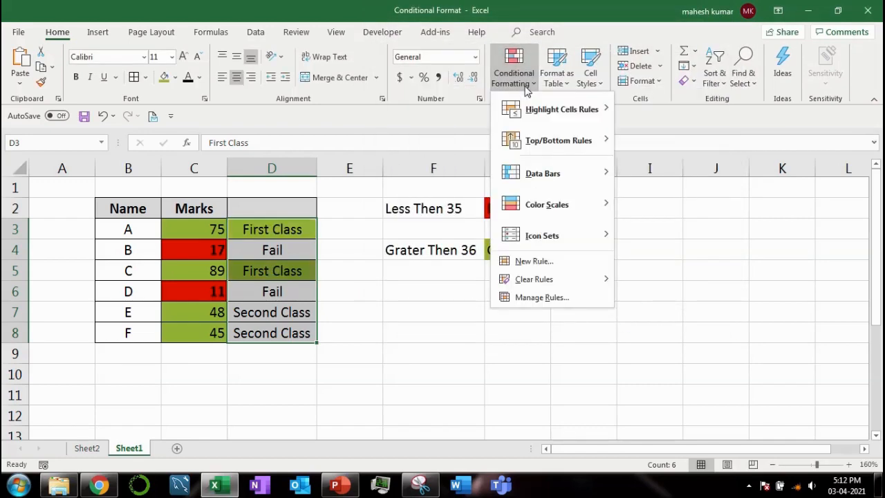
pyautogui.click(540, 298)
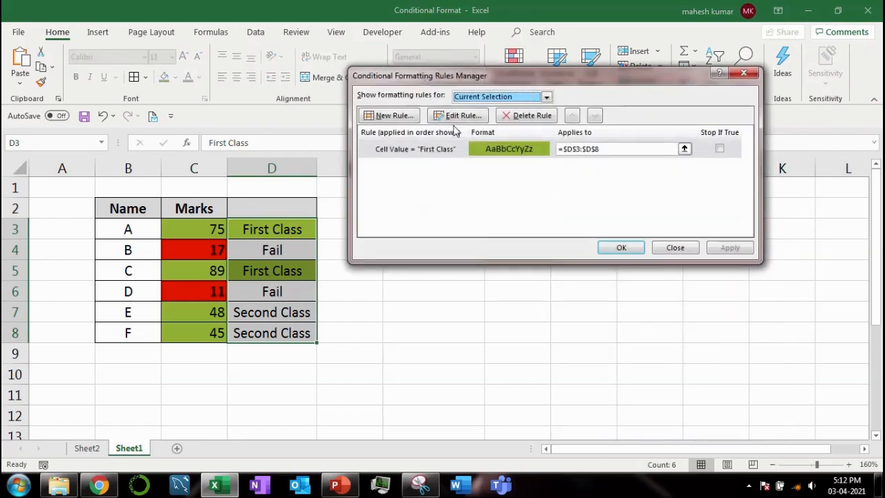
pyautogui.click(392, 116)
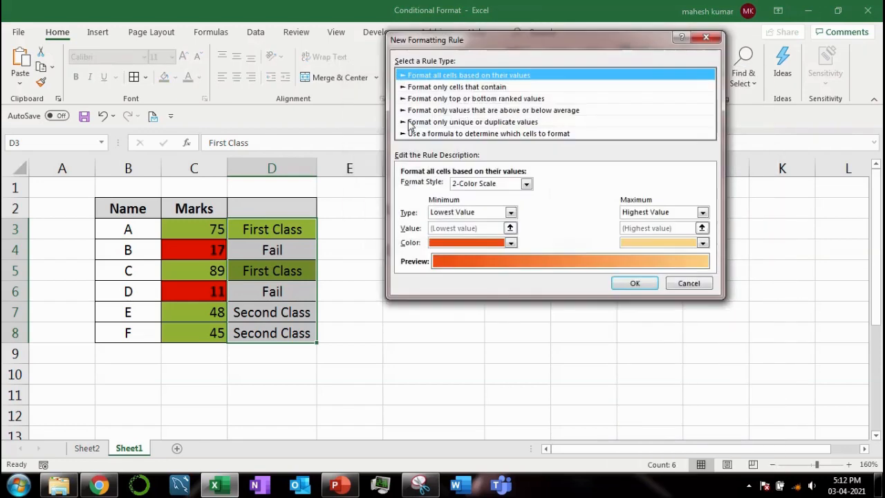
pyautogui.click(448, 88)
pyautogui.click(512, 187)
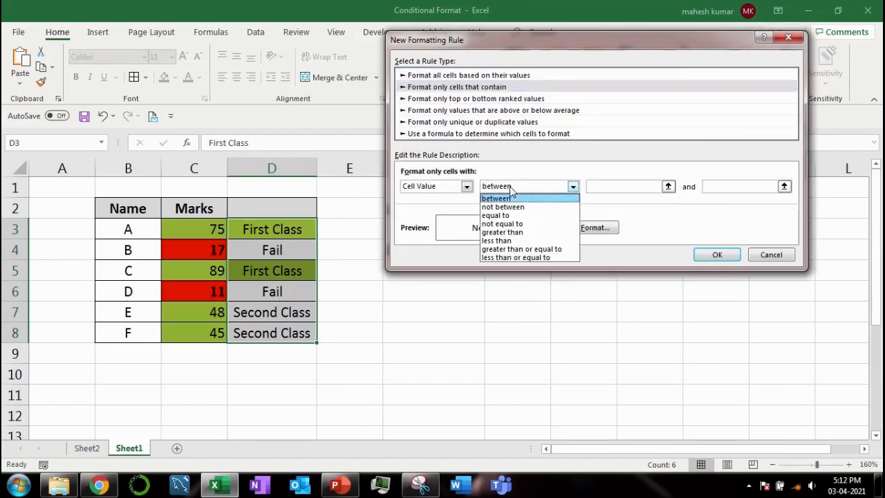
pyautogui.click(513, 214)
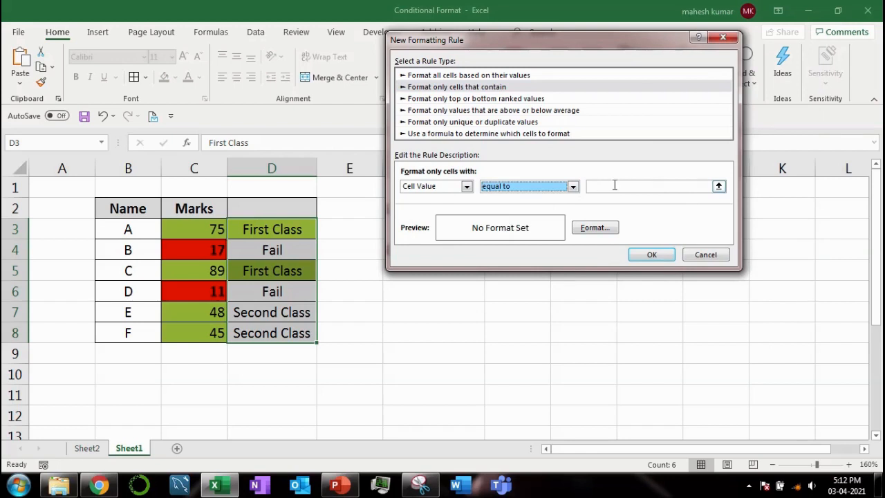
pyautogui.click(615, 185)
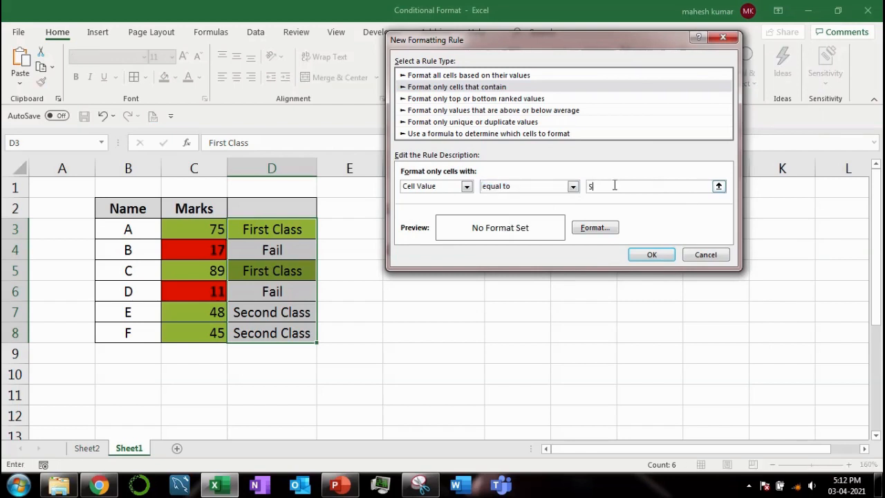
pyautogui.write('Second Class')
# Give the Second Class rule an orange fill, apply it to D3:D8, and close the rules manager.
pyautogui.click(599, 227)
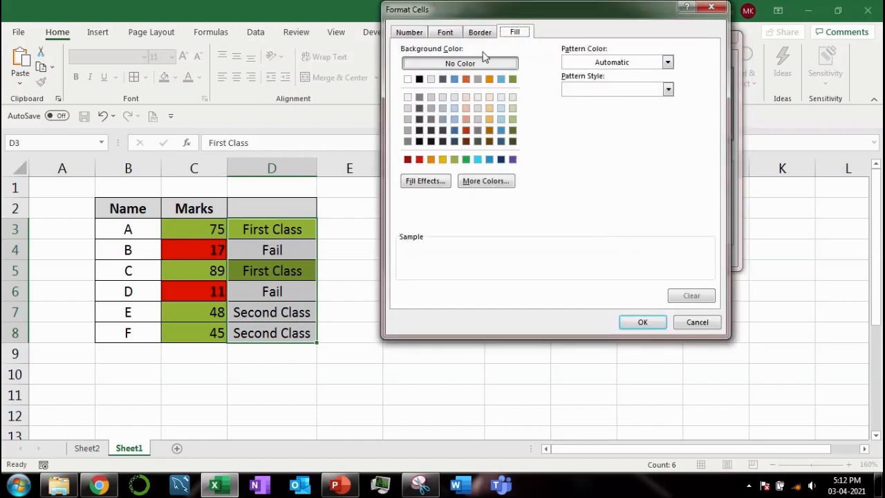
pyautogui.click(430, 160)
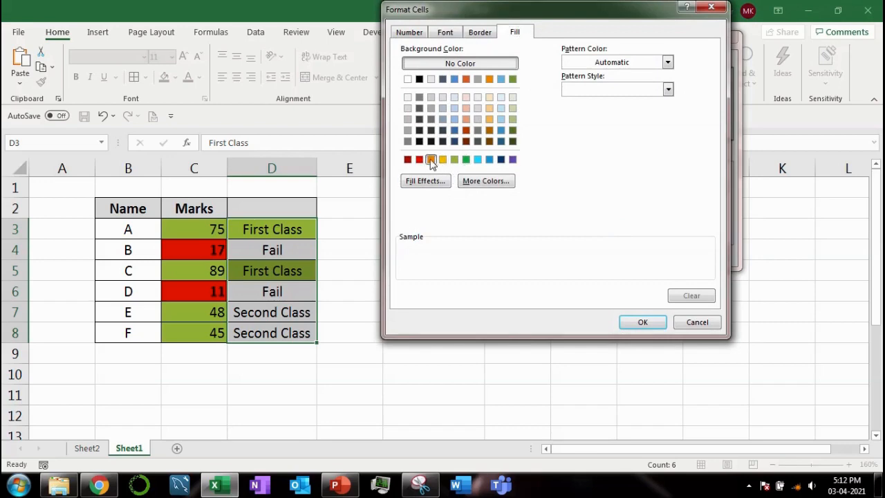
pyautogui.click(642, 325)
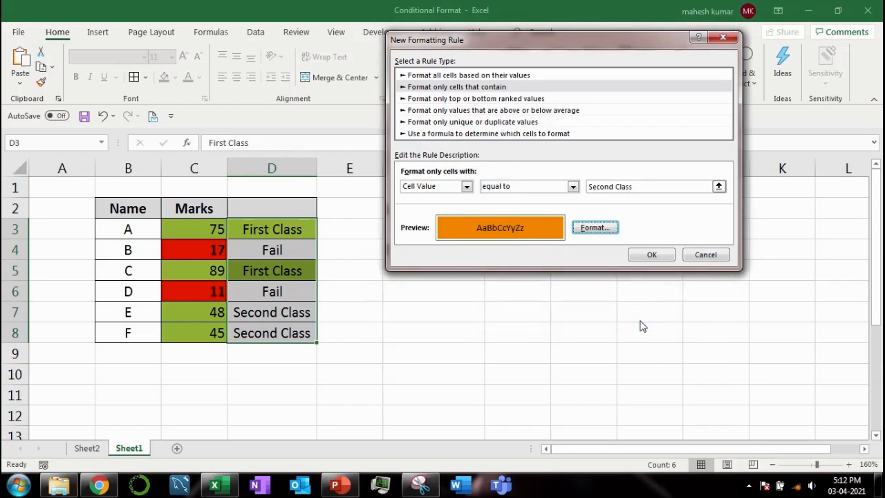
pyautogui.click(654, 255)
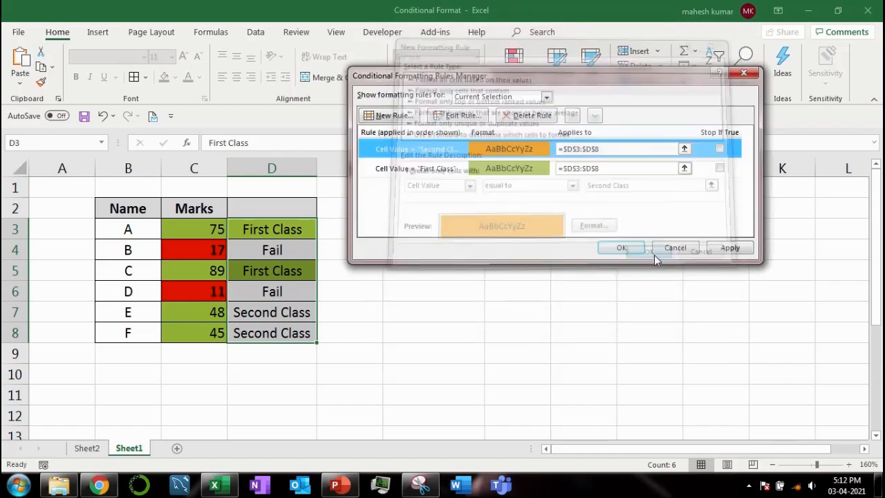
pyautogui.click(728, 249)
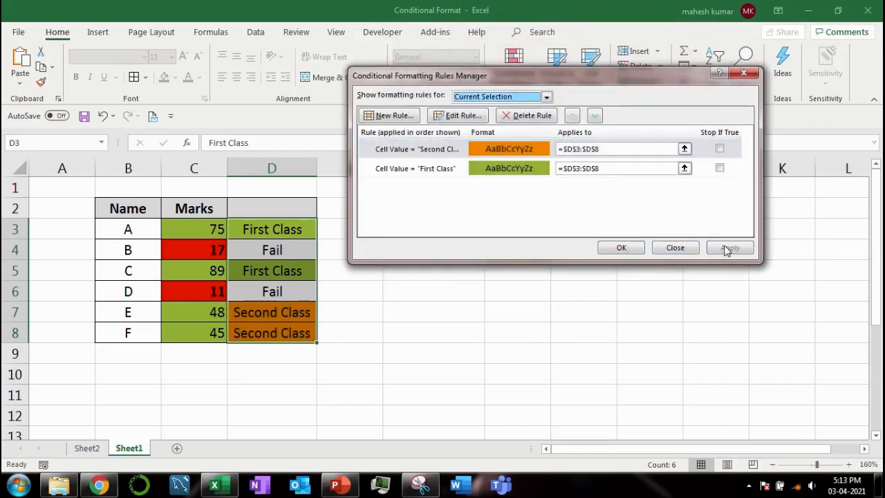
pyautogui.click(626, 249)
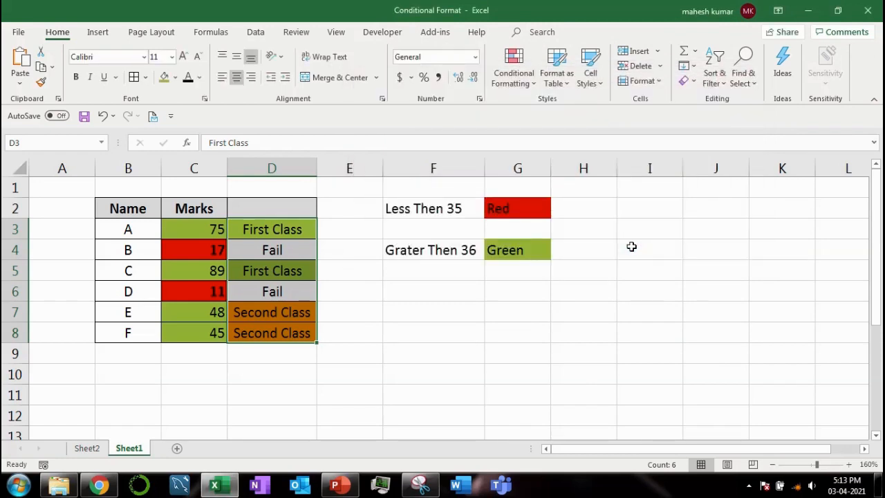
pyautogui.press('Left')
pyautogui.press('Right')
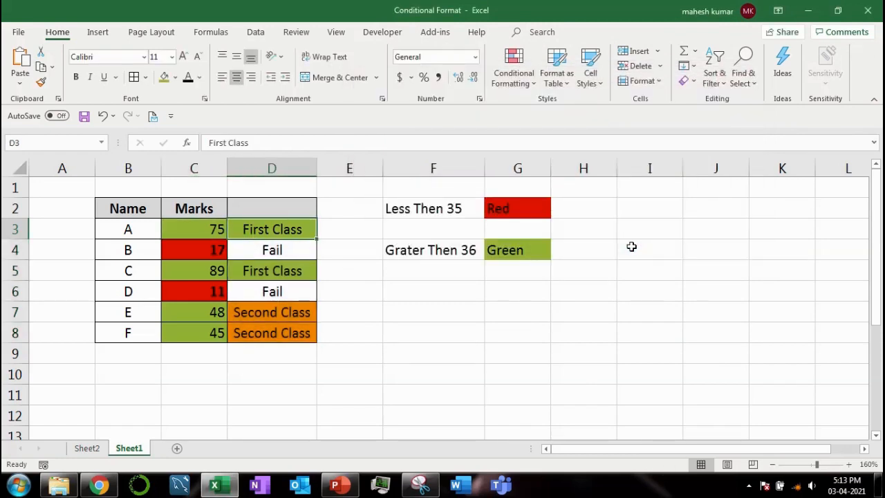